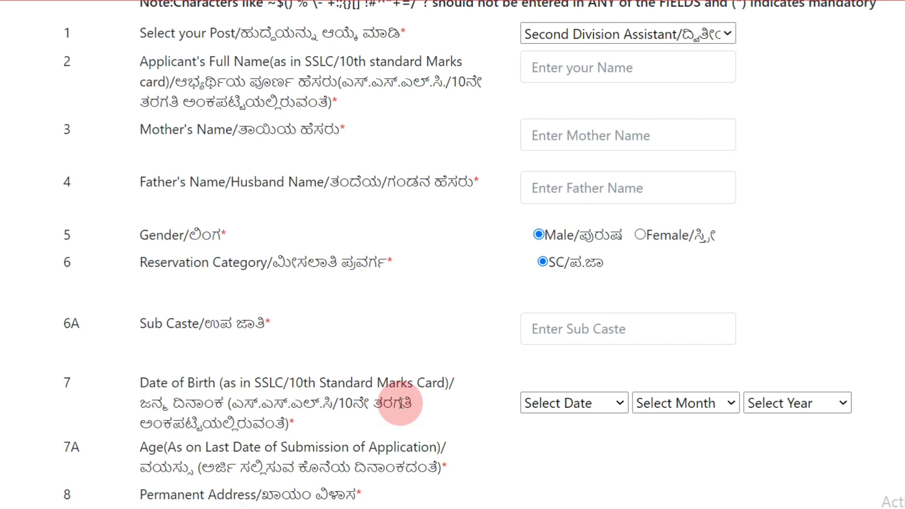
Step: Look through the date, month and year choices for the date of birth
{"action": "left_click", "coordinate": [542, 403]}
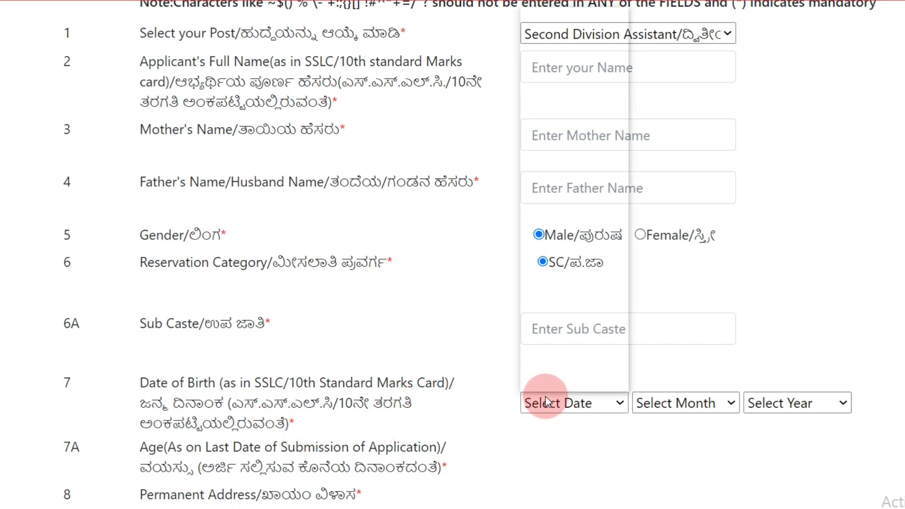
{"action": "left_click", "coordinate": [670, 403]}
{"action": "left_click", "coordinate": [802, 403]}
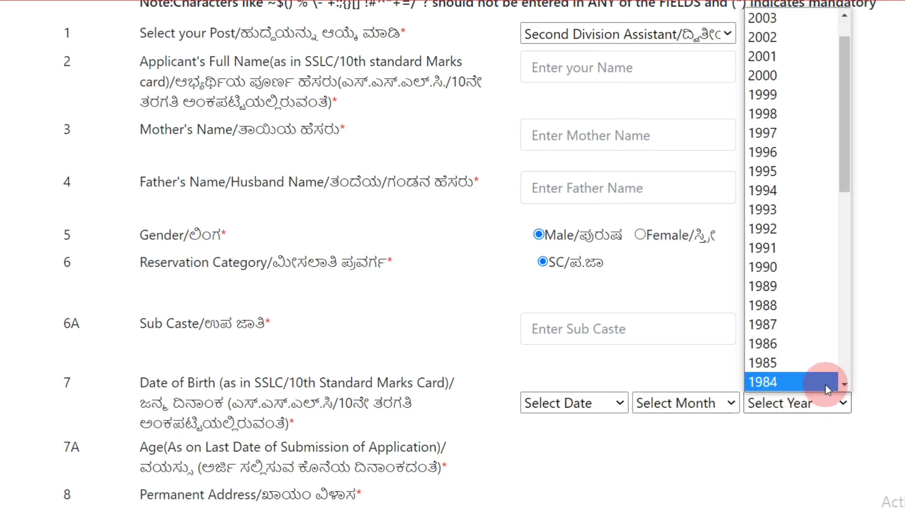
{"action": "key", "text": "Escape"}
{"action": "scroll", "coordinate": [547, 448], "scroll_direction": "down", "scroll_amount": 7}
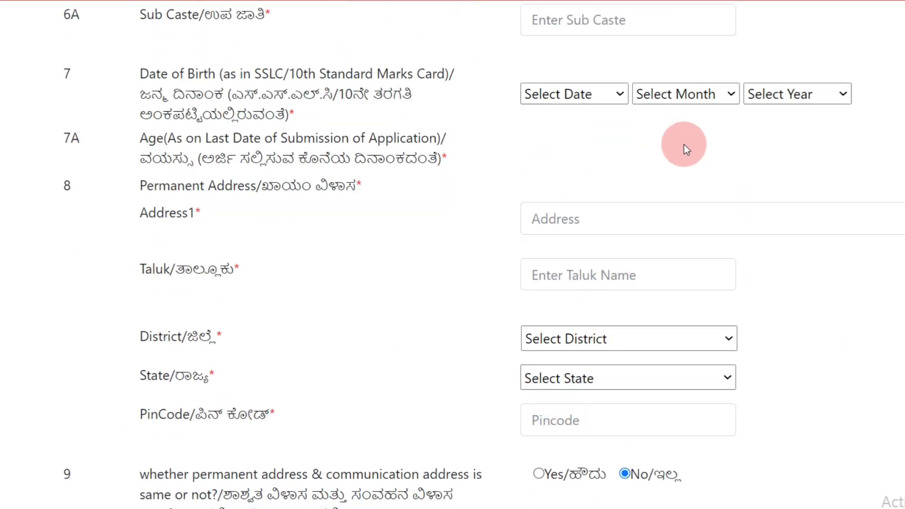
Step: Examine the Address1 and Taluk fields of the permanent address
{"action": "left_click_drag", "start_coordinate": [262, 185], "coordinate": [369, 190]}
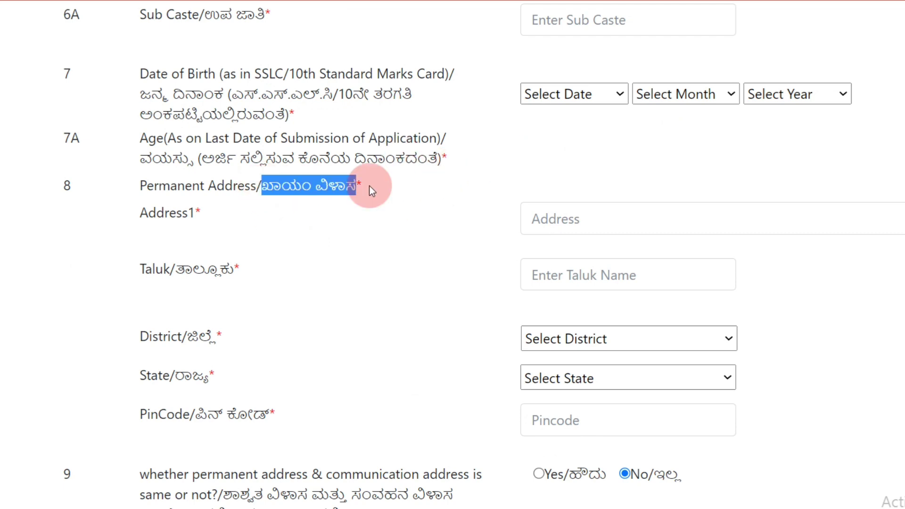
{"action": "left_click", "coordinate": [384, 189]}
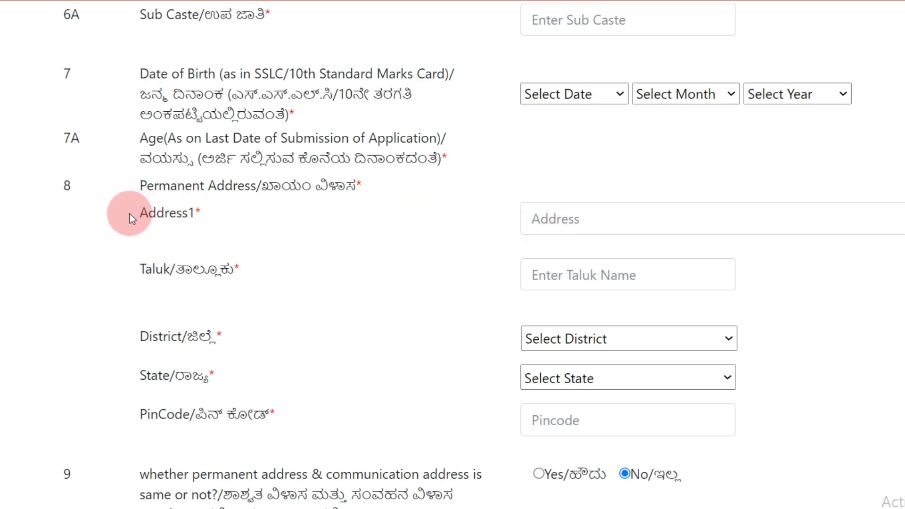
{"action": "left_click_drag", "start_coordinate": [129, 210], "coordinate": [221, 218]}
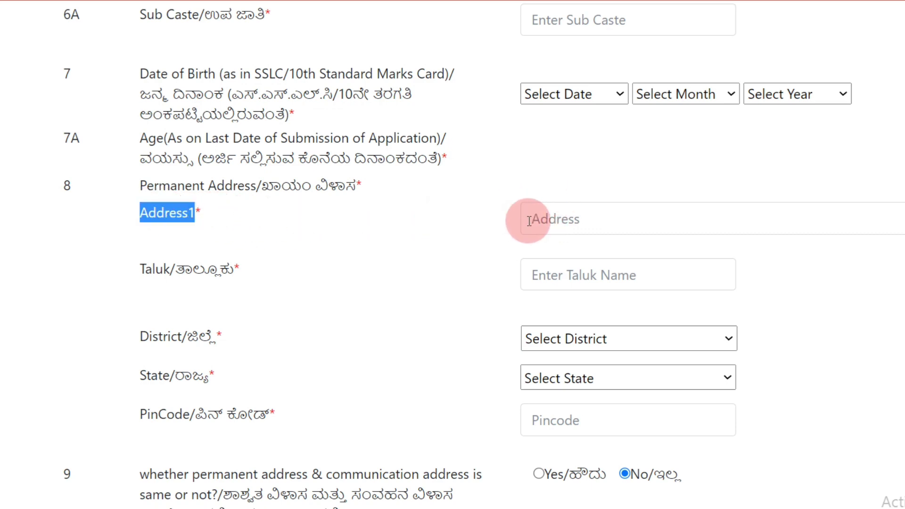
{"action": "left_click", "coordinate": [548, 221]}
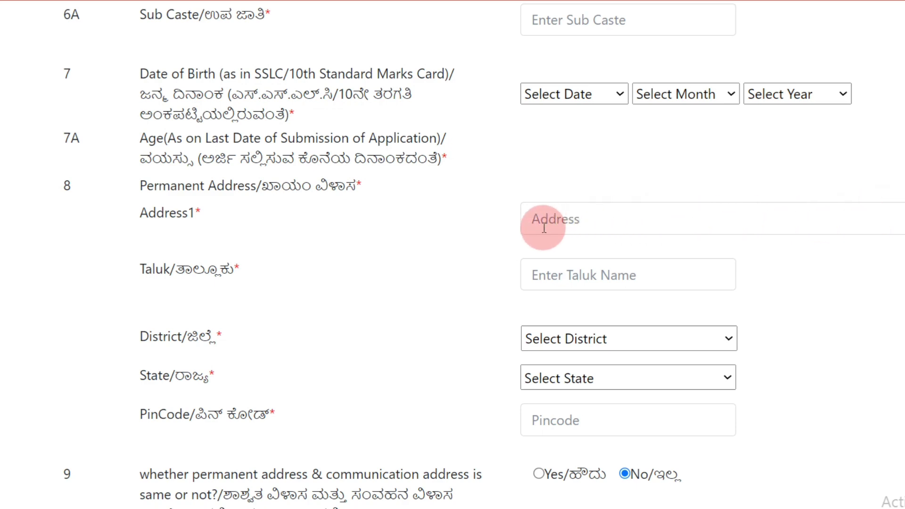
{"action": "left_click_drag", "start_coordinate": [140, 268], "coordinate": [289, 273]}
{"action": "left_click", "coordinate": [547, 277]}
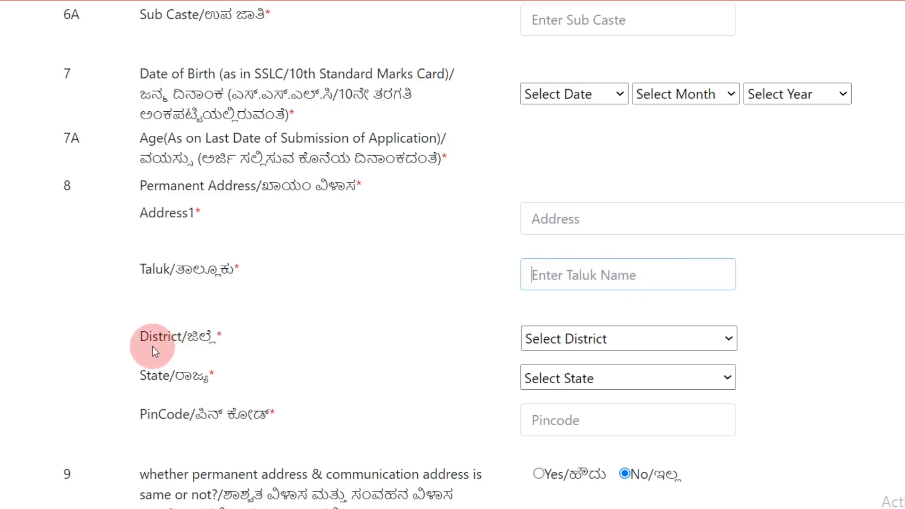
Step: Set the permanent address's district to YADGIR, with Karnataka as the state
{"action": "left_click", "coordinate": [564, 341]}
{"action": "scroll", "coordinate": [578, 304], "scroll_direction": "down", "scroll_amount": 5}
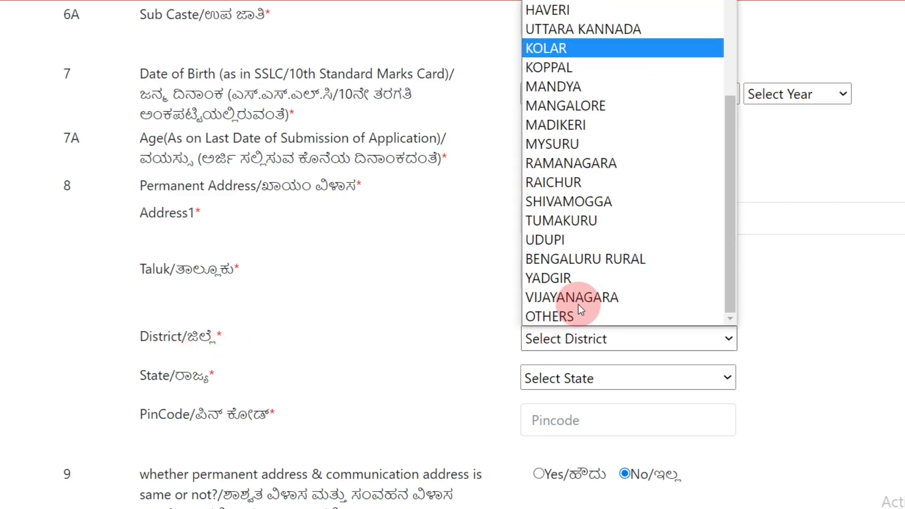
{"action": "left_click", "coordinate": [560, 278]}
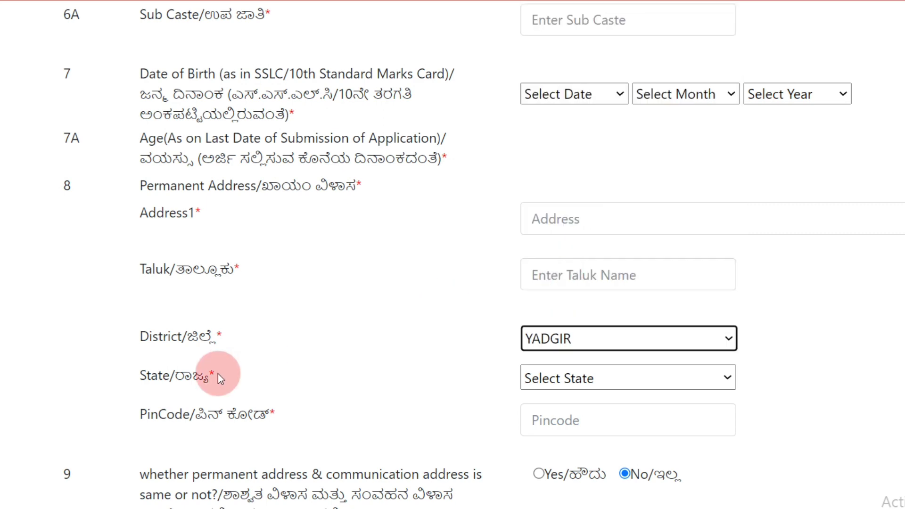
{"action": "left_click", "coordinate": [570, 375]}
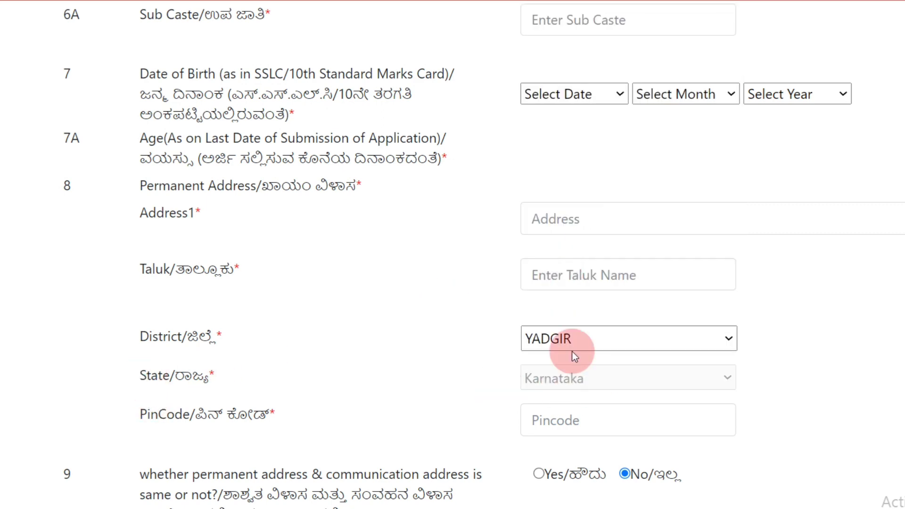
{"action": "left_click", "coordinate": [440, 360]}
Step: Answer No to whether permanent and communication addresses are the same, and set the communication address's district to YADGIR
{"action": "scroll", "coordinate": [440, 360], "scroll_direction": "down", "scroll_amount": 5}
{"action": "left_click", "coordinate": [648, 242]}
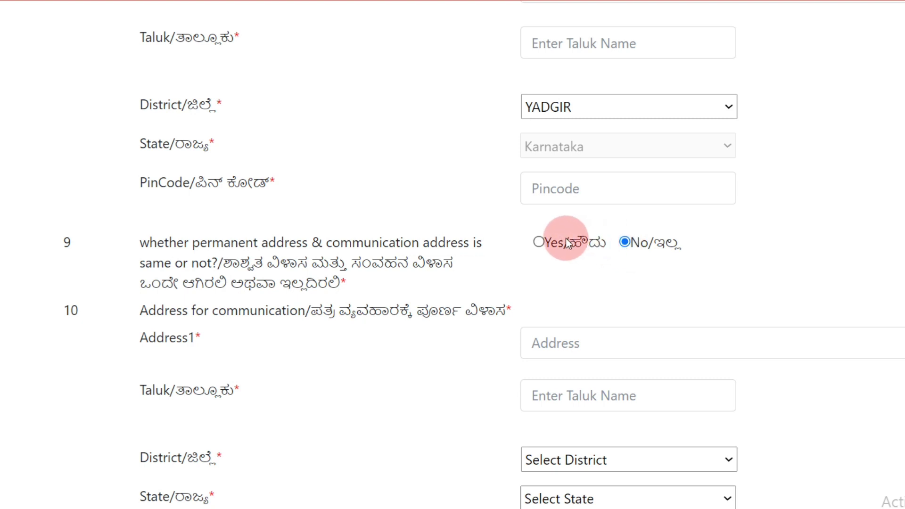
{"action": "scroll", "coordinate": [424, 292], "scroll_direction": "down", "scroll_amount": 2}
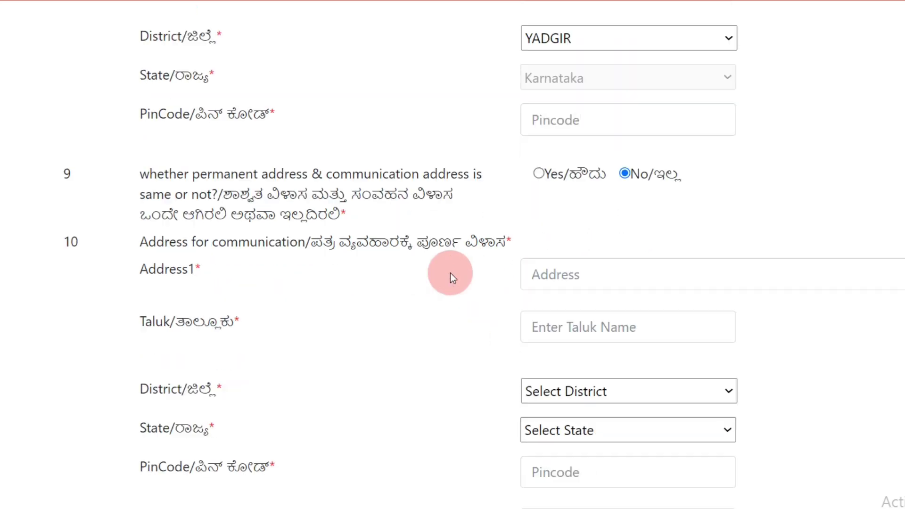
{"action": "scroll", "coordinate": [376, 213], "scroll_direction": "down", "scroll_amount": 2}
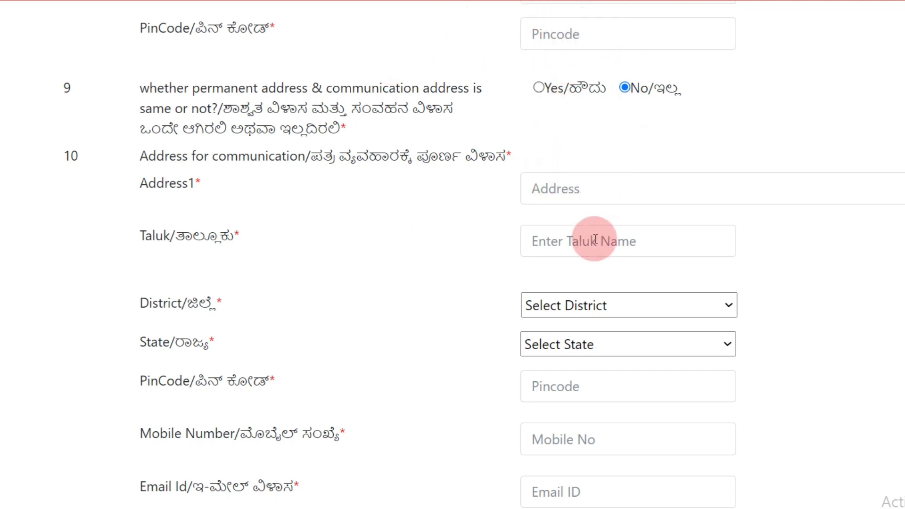
{"action": "scroll", "coordinate": [278, 248], "scroll_direction": "down", "scroll_amount": 2}
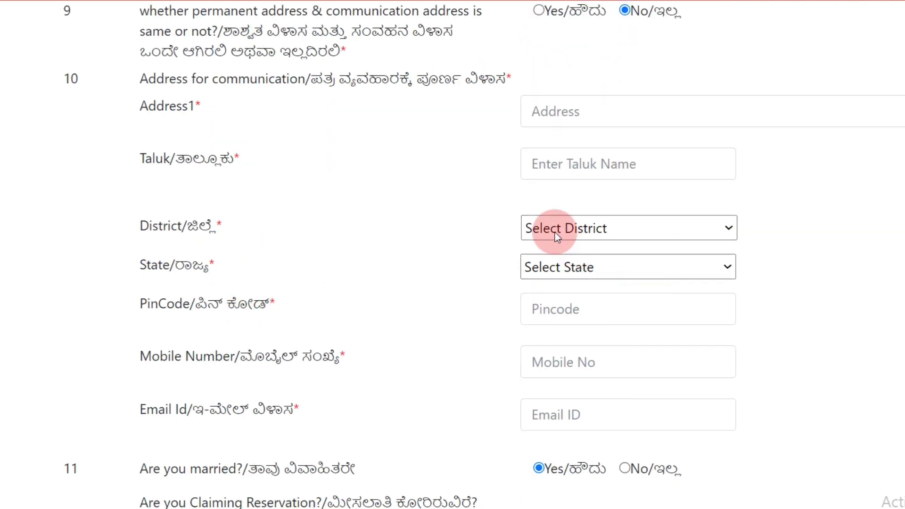
{"action": "left_click", "coordinate": [554, 235]}
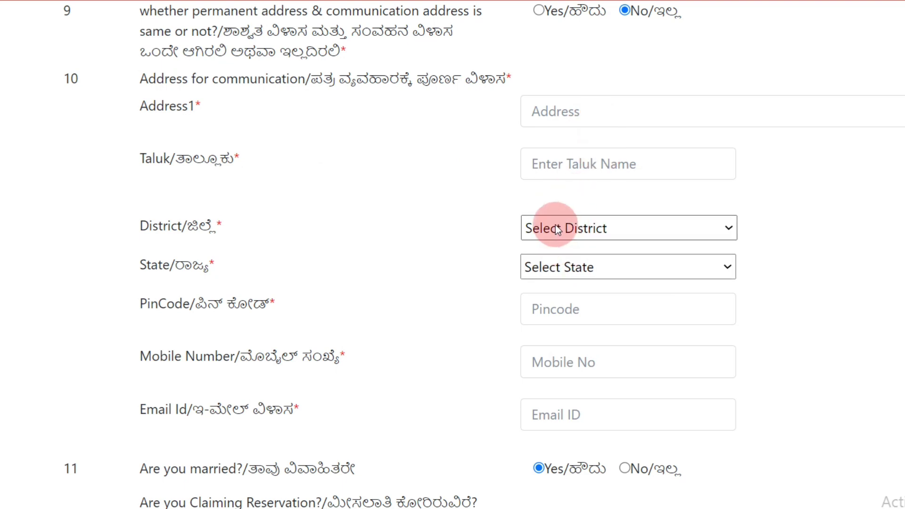
{"action": "scroll", "coordinate": [561, 472], "scroll_direction": "down", "scroll_amount": 5}
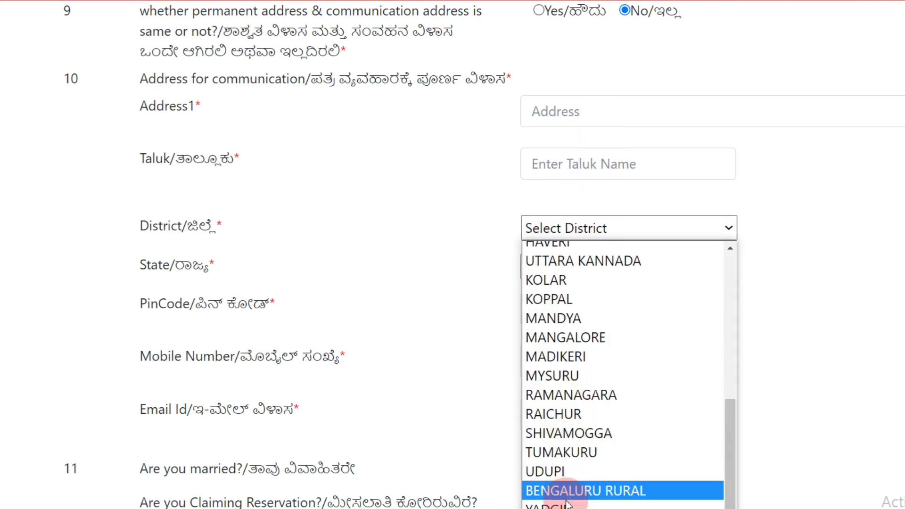
{"action": "left_click", "coordinate": [567, 503]}
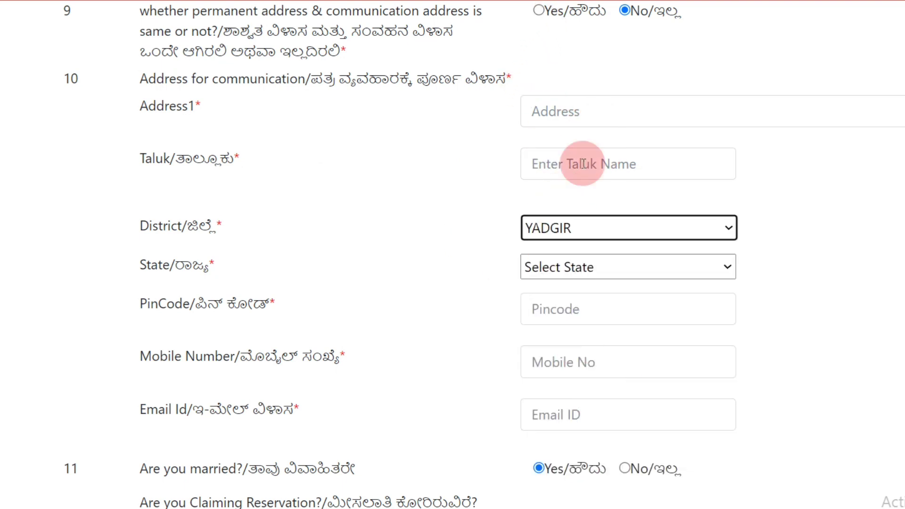
Step: Examine the Mobile Number and Email Id fields of the communication address
{"action": "scroll", "coordinate": [492, 265], "scroll_direction": "down", "scroll_amount": 2}
{"action": "scroll", "coordinate": [492, 265], "scroll_direction": "down", "scroll_amount": 2}
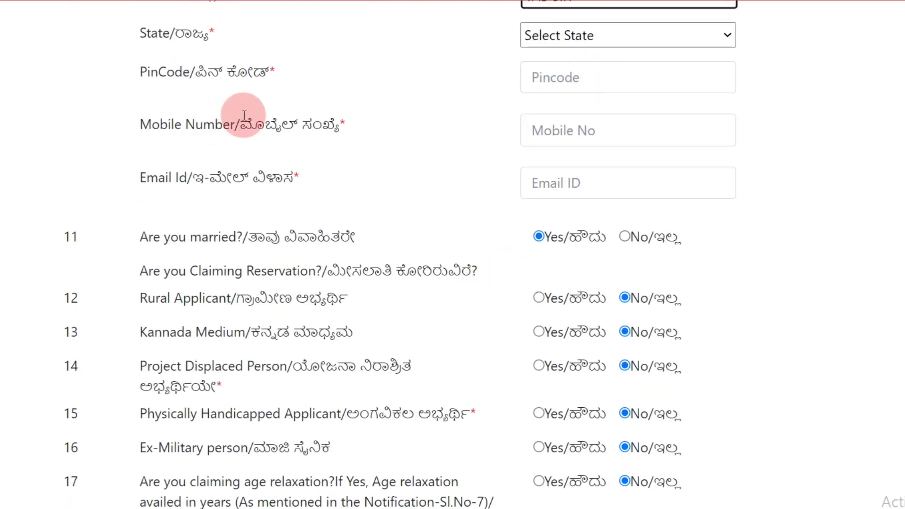
{"action": "left_click_drag", "start_coordinate": [238, 116], "coordinate": [500, 118]}
{"action": "left_click", "coordinate": [552, 130]}
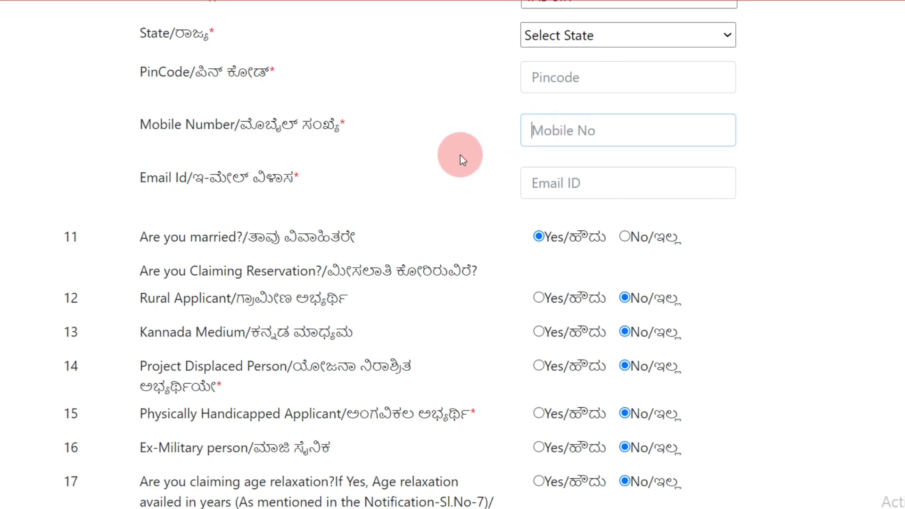
{"action": "left_click_drag", "start_coordinate": [194, 179], "coordinate": [340, 185]}
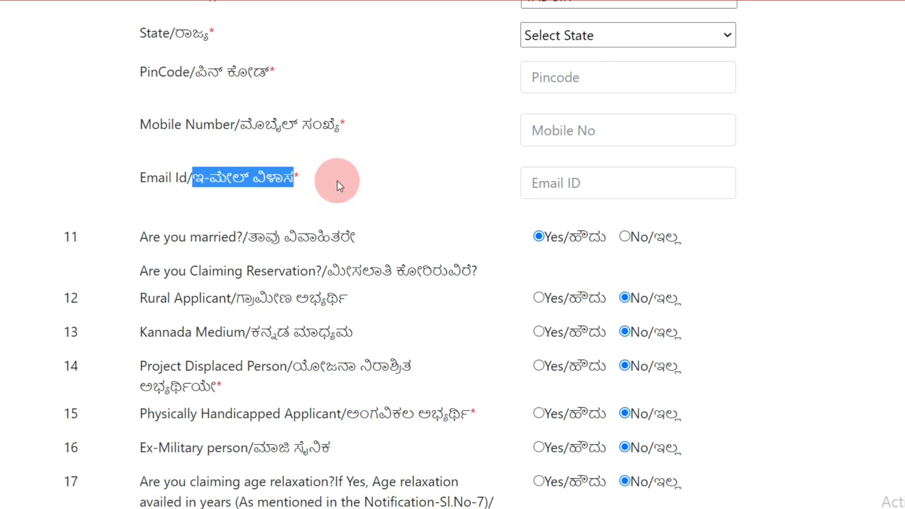
{"action": "left_click", "coordinate": [566, 183]}
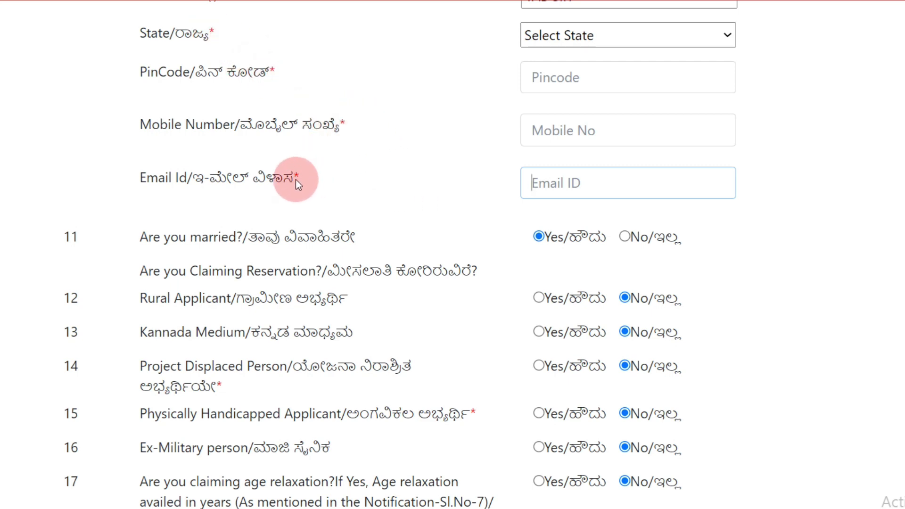
{"action": "scroll", "coordinate": [343, 141], "scroll_direction": "up", "scroll_amount": 5}
{"action": "scroll", "coordinate": [403, 237], "scroll_direction": "down", "scroll_amount": 10}
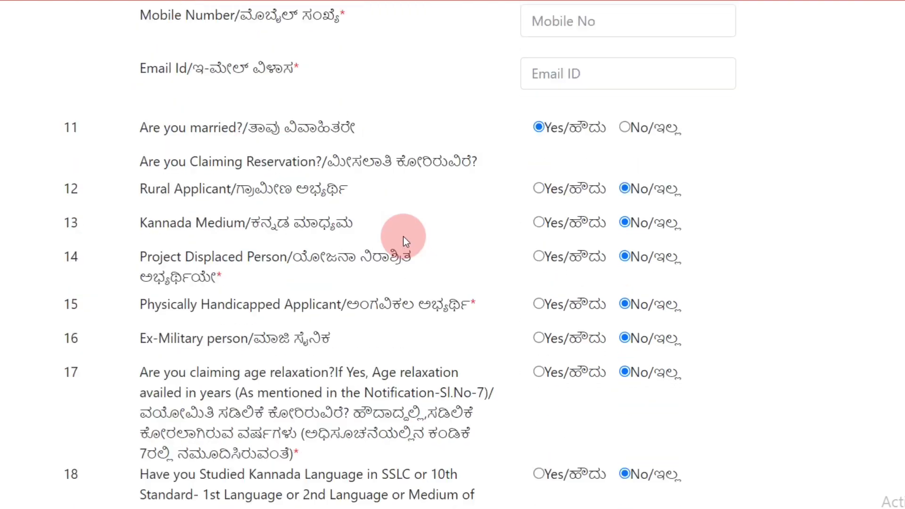
{"action": "scroll", "coordinate": [404, 237], "scroll_direction": "up", "scroll_amount": 7}
{"action": "scroll", "coordinate": [404, 236], "scroll_direction": "up", "scroll_amount": 1}
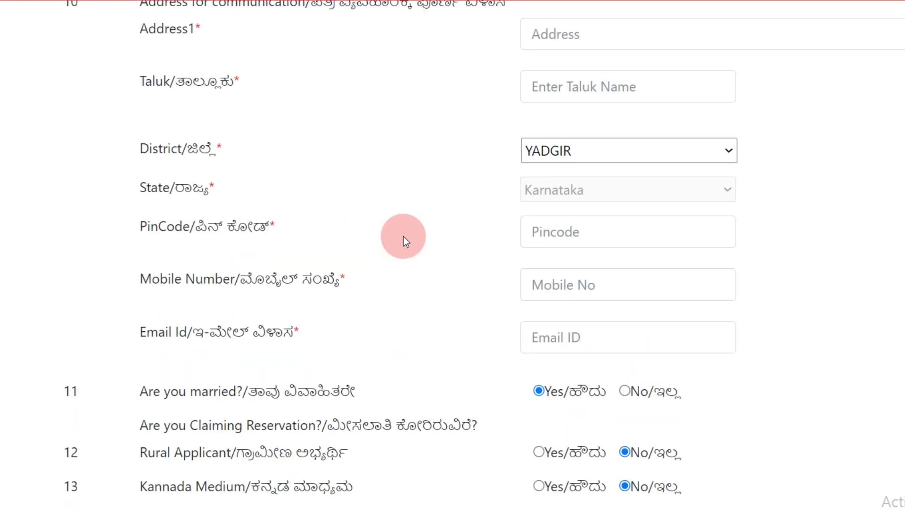
Step: Answer Yes to Rural Applicant and Kannada Medium, and No to Project Displaced Person and Physically Handicapped Applicant
{"action": "scroll", "coordinate": [330, 306], "scroll_direction": "down", "scroll_amount": 2}
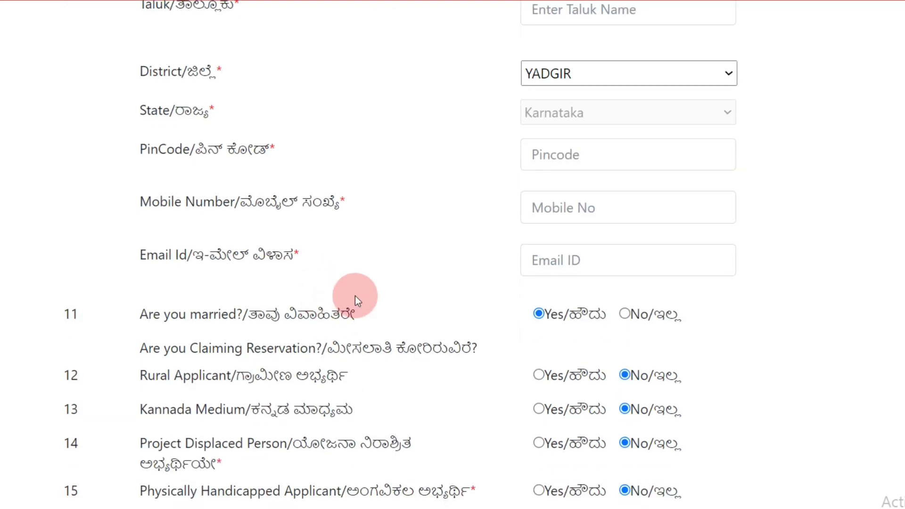
{"action": "scroll", "coordinate": [442, 279], "scroll_direction": "down", "scroll_amount": 2}
{"action": "scroll", "coordinate": [442, 279], "scroll_direction": "down", "scroll_amount": 1}
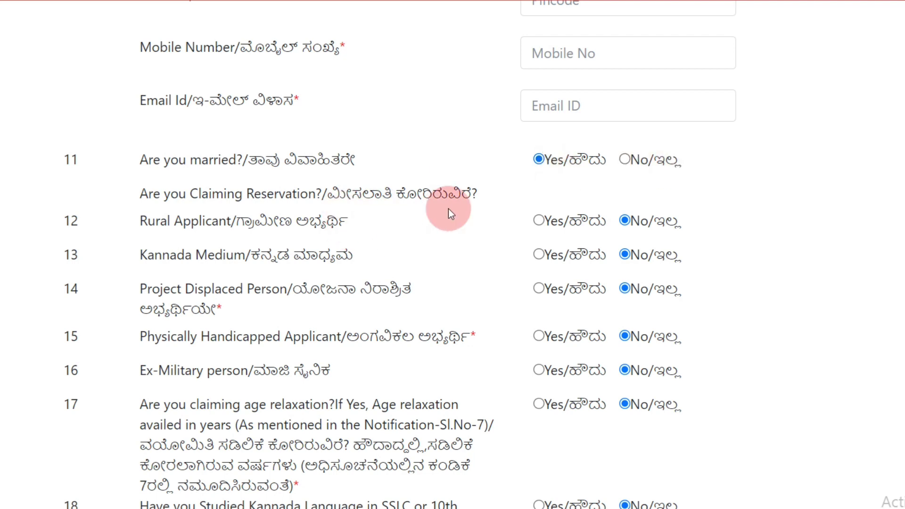
{"action": "left_click", "coordinate": [539, 219]}
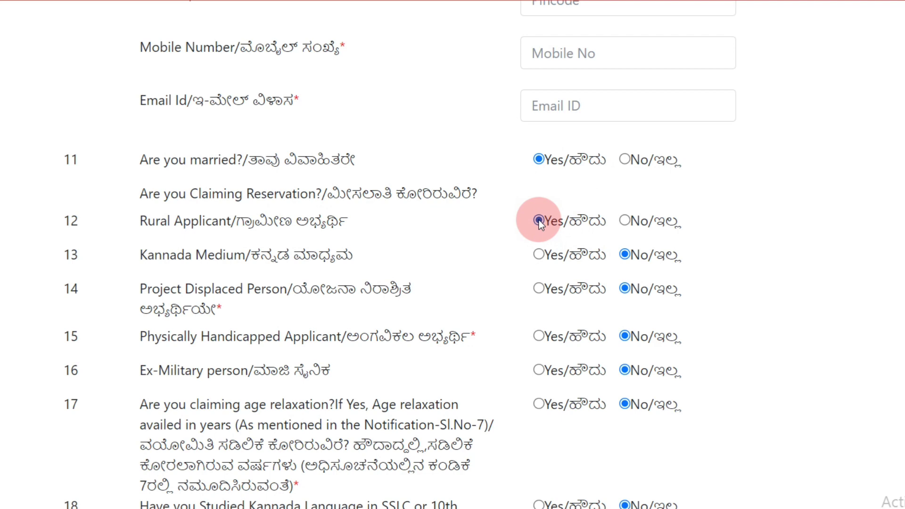
{"action": "left_click", "coordinate": [540, 256]}
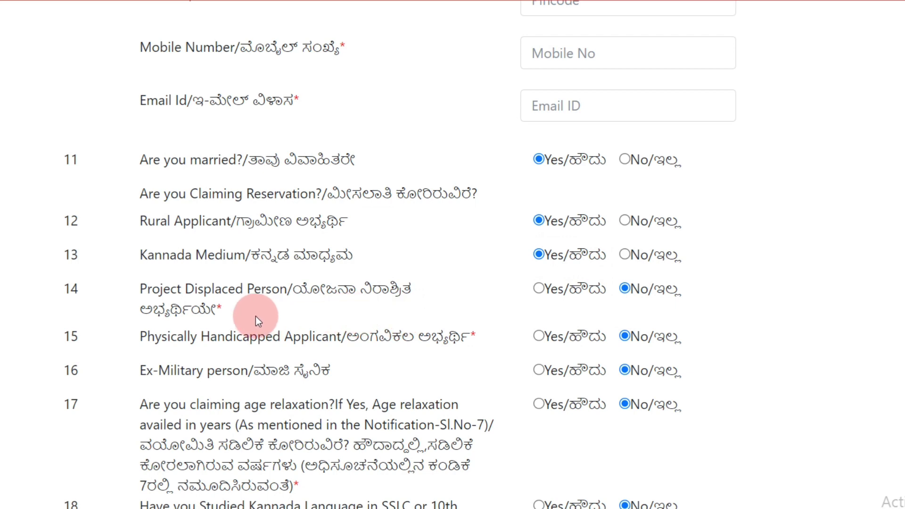
{"action": "left_click", "coordinate": [625, 288]}
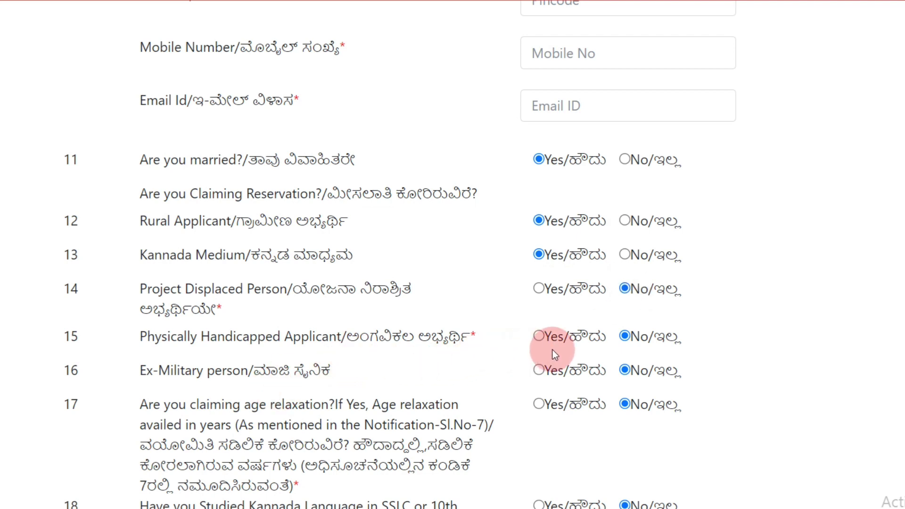
{"action": "left_click", "coordinate": [629, 342]}
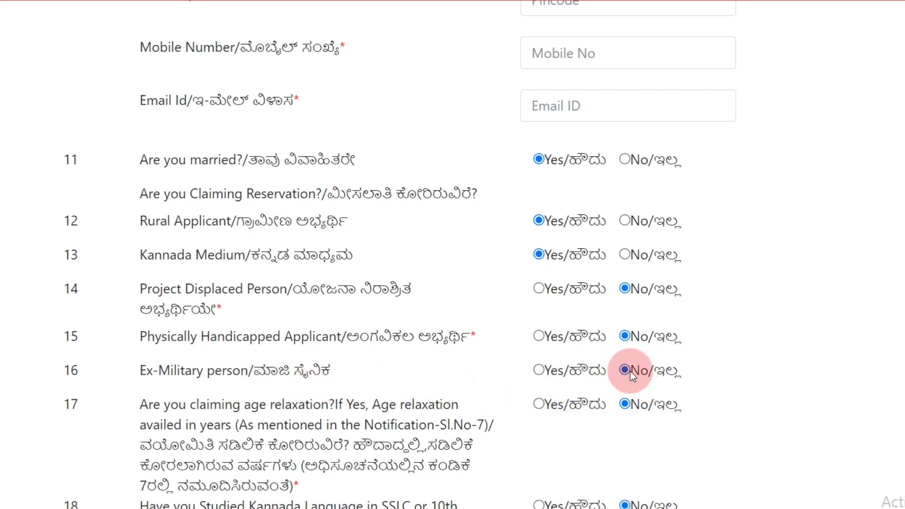
Step: Examine the age relaxation, Kannada language, SSLC registration and marks questions, and the options offered for the qualification
{"action": "scroll", "coordinate": [629, 371], "scroll_direction": "down", "scroll_amount": 3}
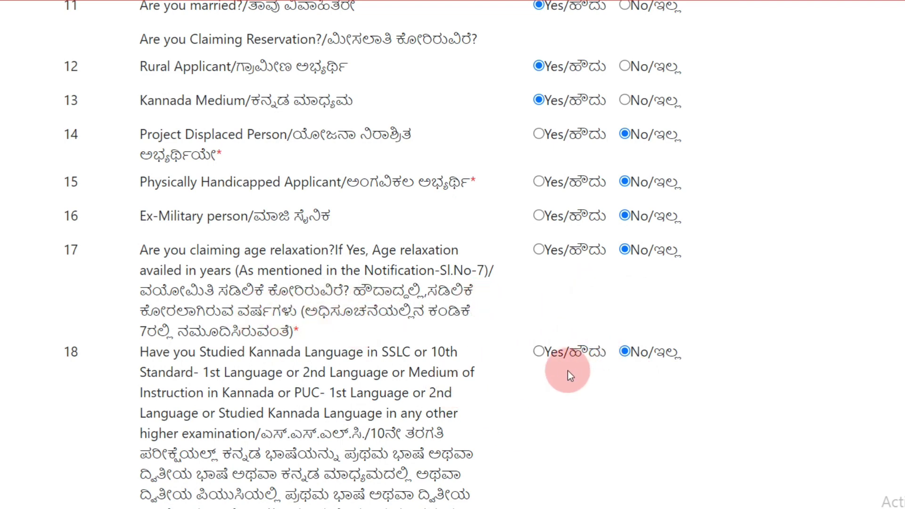
{"action": "scroll", "coordinate": [491, 368], "scroll_direction": "down", "scroll_amount": 4}
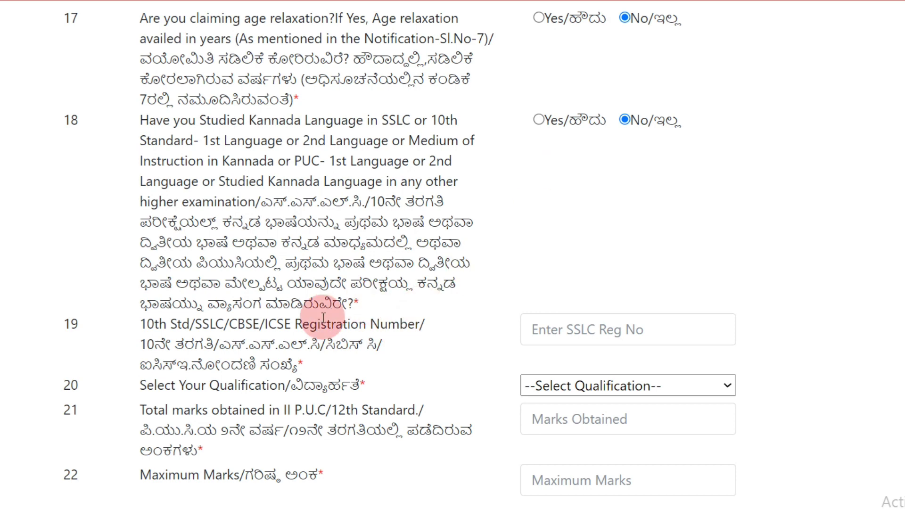
{"action": "scroll", "coordinate": [323, 321], "scroll_direction": "down", "scroll_amount": 2}
{"action": "scroll", "coordinate": [324, 317], "scroll_direction": "down", "scroll_amount": 4}
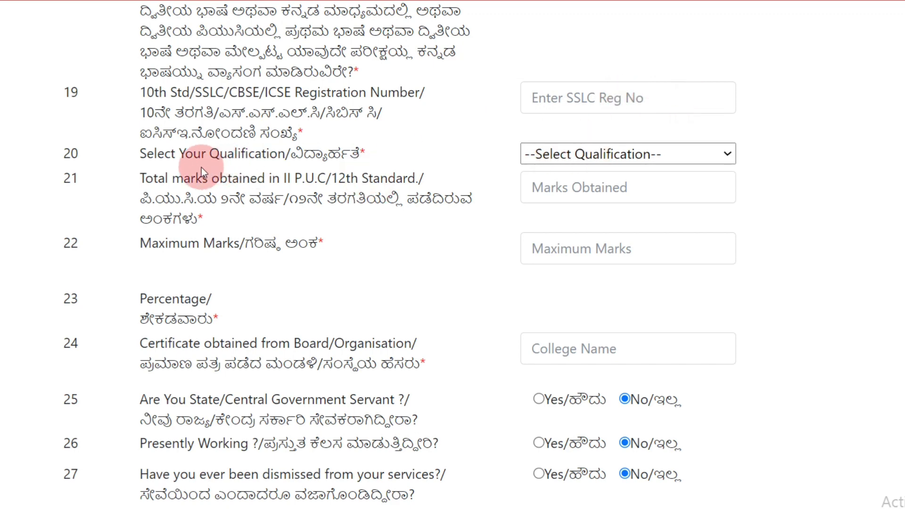
{"action": "left_click", "coordinate": [594, 154]}
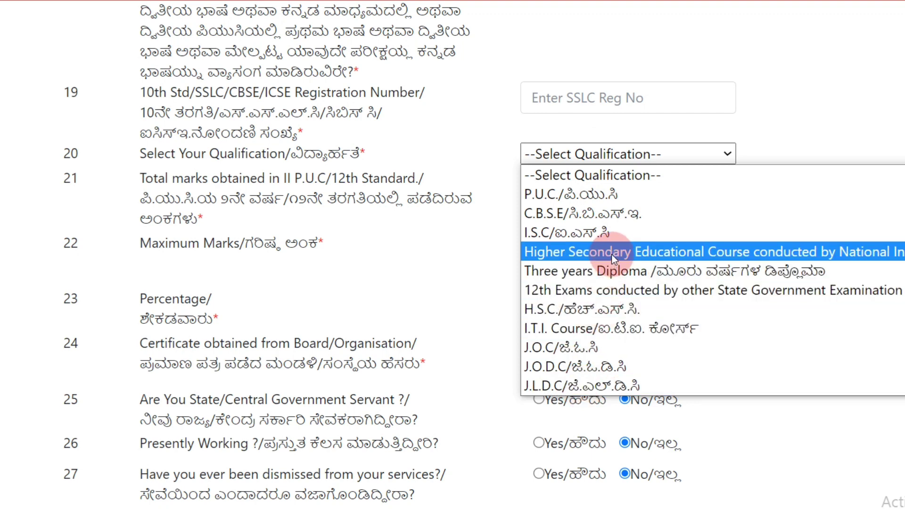
{"action": "key", "text": "Down"}
{"action": "key", "text": "Down"}
{"action": "key", "text": "Down"}
{"action": "key", "text": "Down"}
{"action": "key", "text": "Down"}
{"action": "key", "text": "Down"}
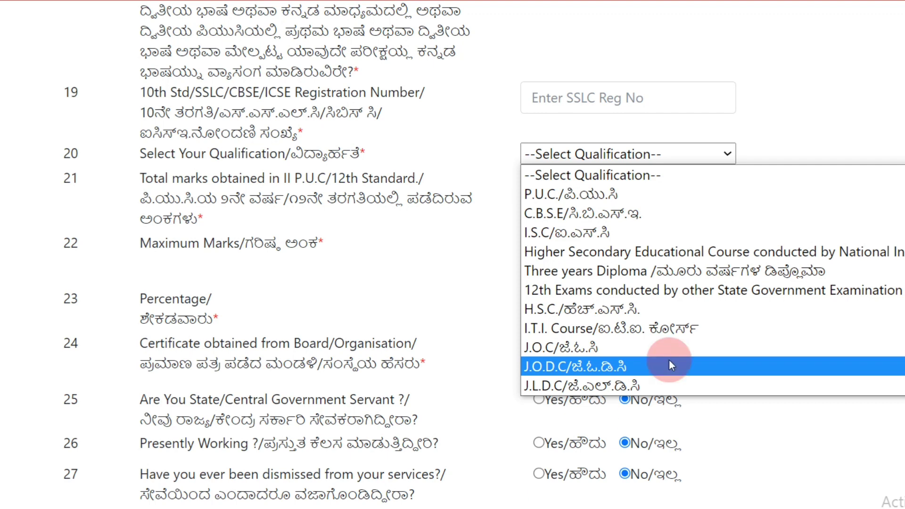
{"action": "key", "text": "Down"}
{"action": "key", "text": "Down"}
{"action": "left_click", "coordinate": [396, 425]}
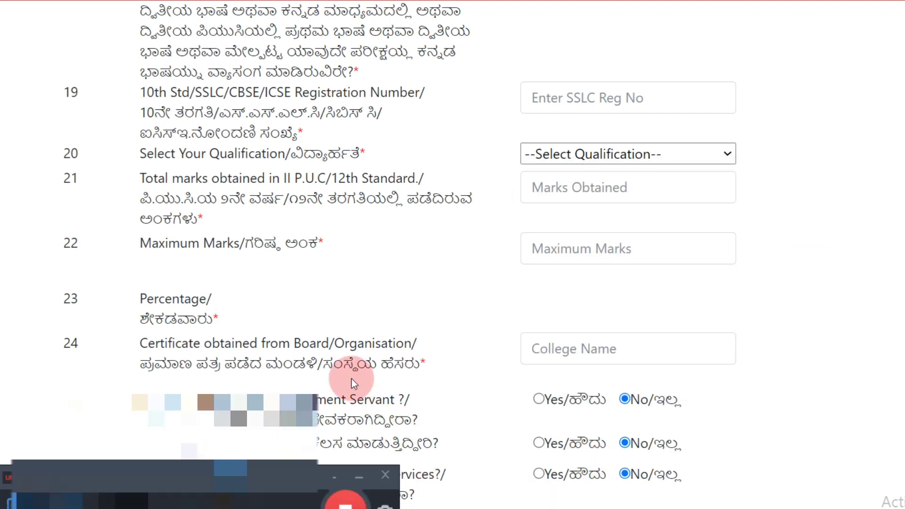
Step: Set the applicant's qualification to P.U.C
{"action": "scroll", "coordinate": [453, 254], "scroll_direction": "down", "scroll_amount": 1}
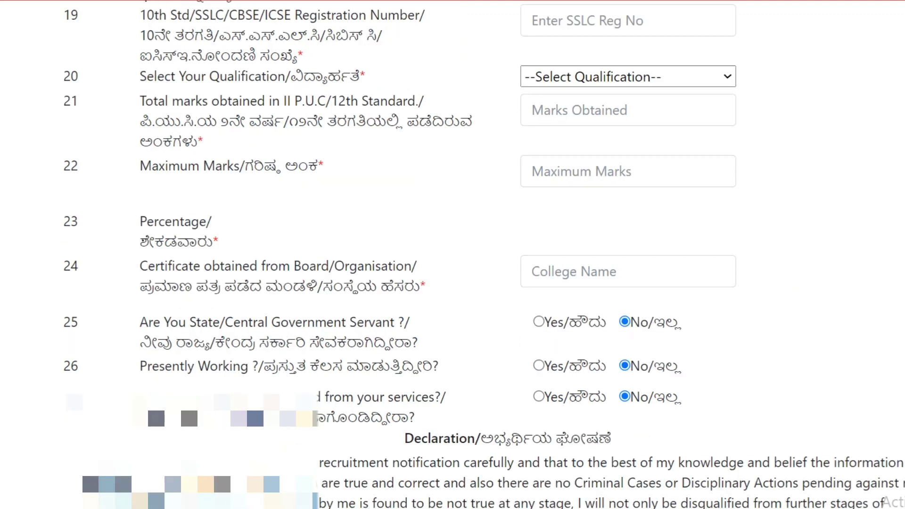
{"action": "left_click", "coordinate": [556, 83]}
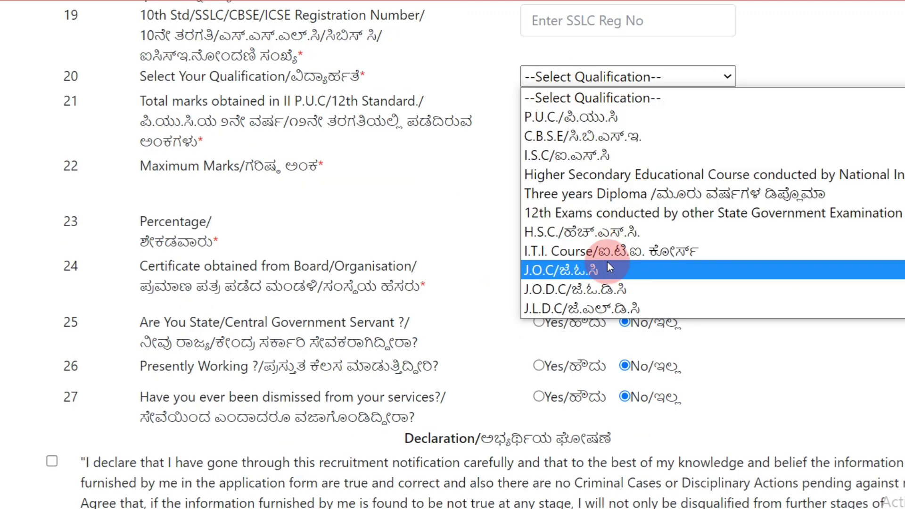
{"action": "left_click", "coordinate": [615, 116]}
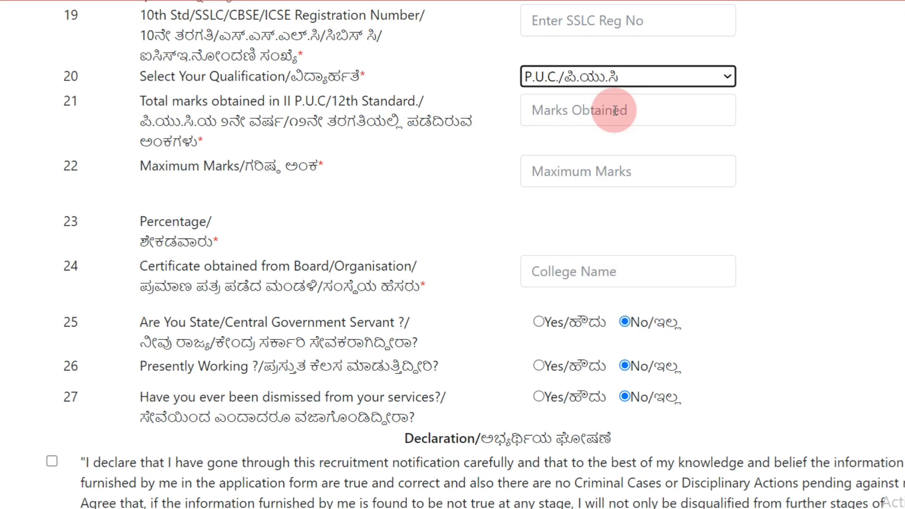
{"action": "left_click", "coordinate": [572, 110]}
{"action": "type", "text": "500"}
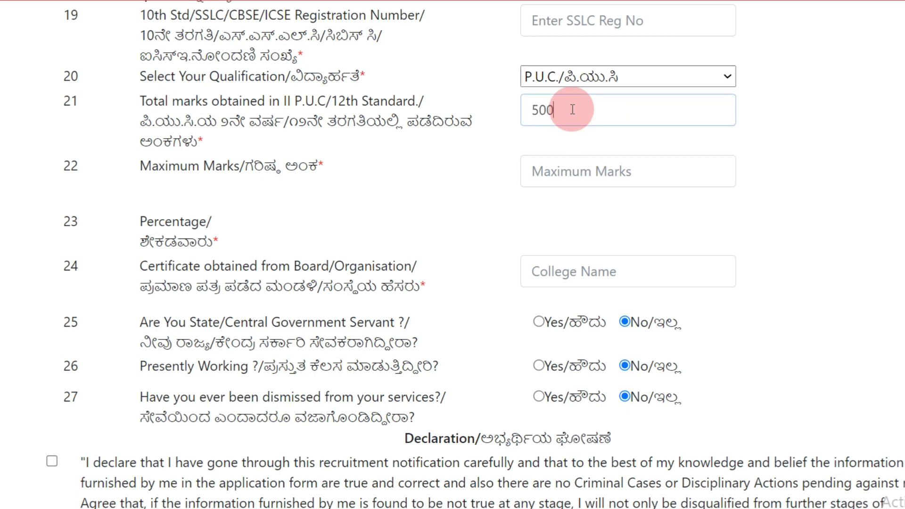
{"action": "left_click", "coordinate": [574, 169]}
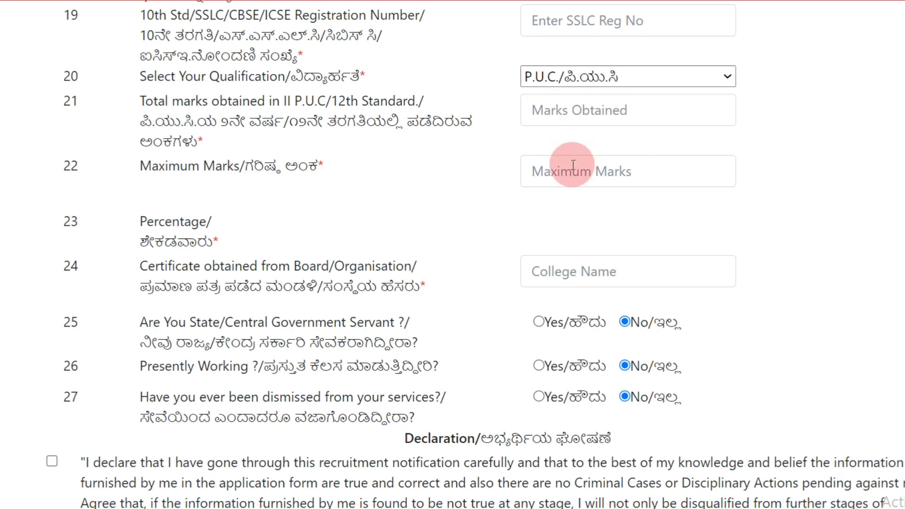
Step: Enter 500 as the total marks obtained in II P.U.C/12th Standard and 600 as the maximum marks
{"action": "left_click", "coordinate": [564, 113]}
{"action": "type", "text": "500"}
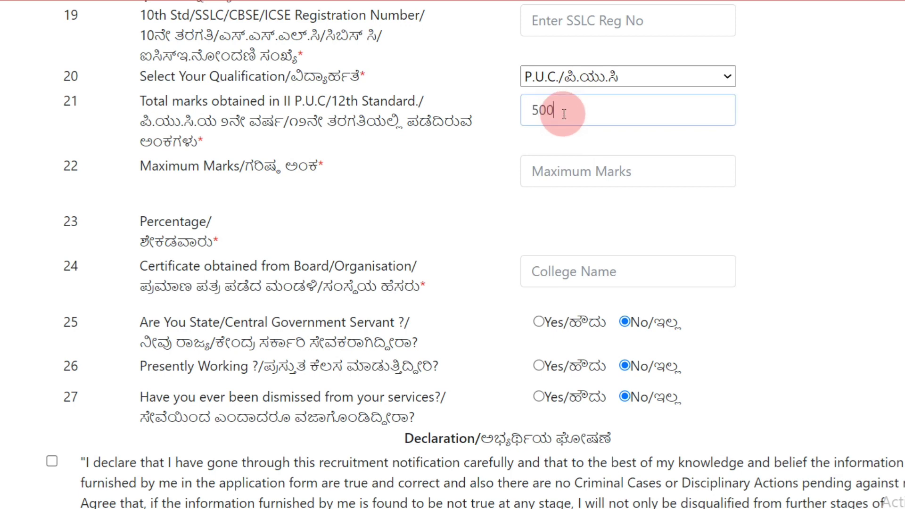
{"action": "left_click", "coordinate": [565, 165]}
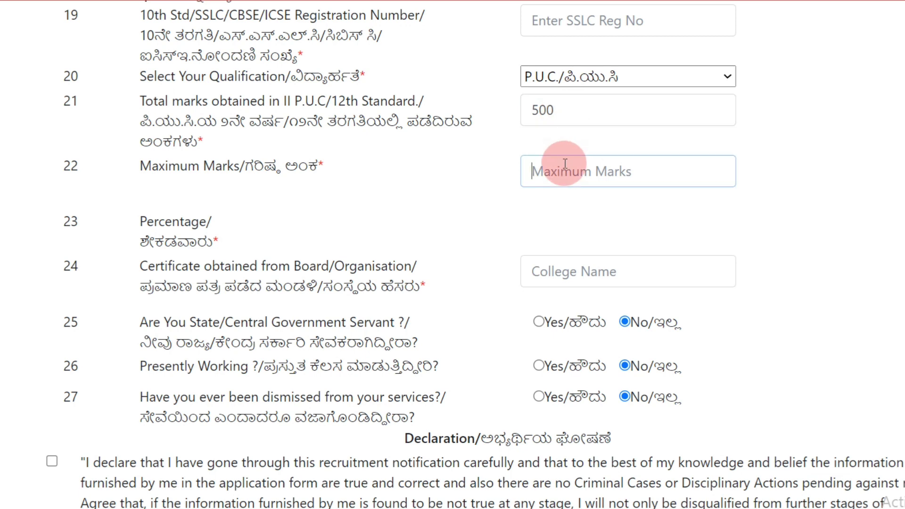
{"action": "type", "text": "600"}
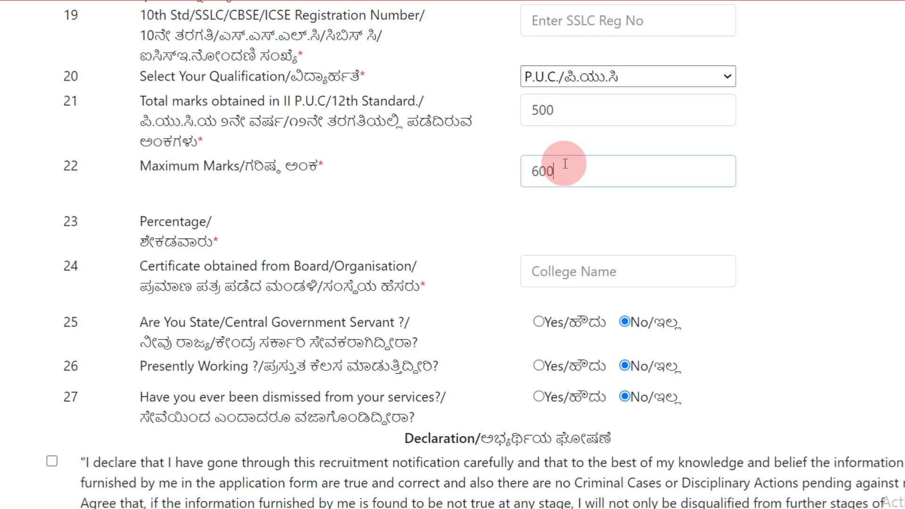
{"action": "left_click", "coordinate": [542, 196]}
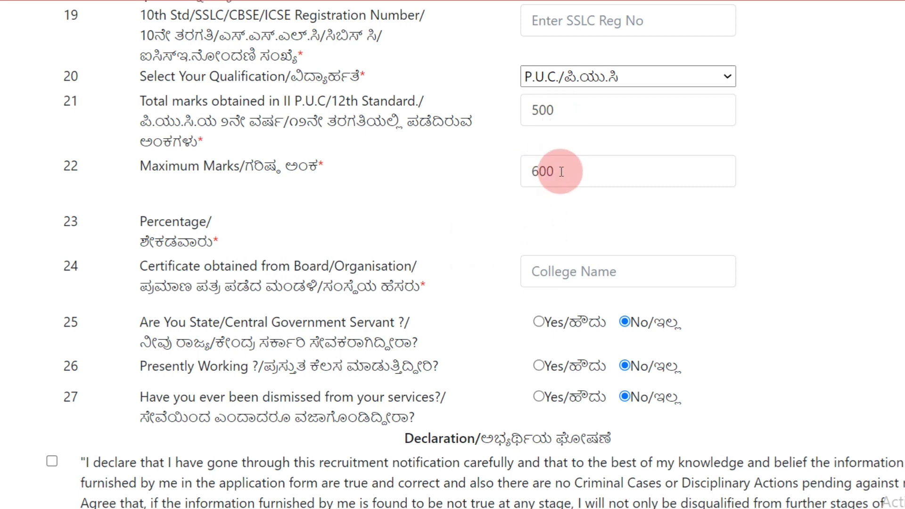
{"action": "left_click", "coordinate": [549, 270]}
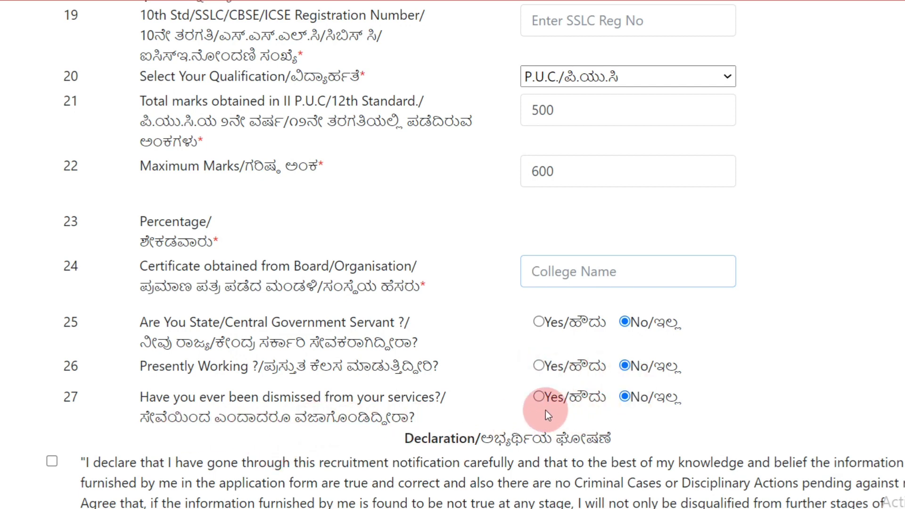
Step: Accept the candidate's declaration and open the preview of the application
{"action": "scroll", "coordinate": [430, 371], "scroll_direction": "down", "scroll_amount": 5}
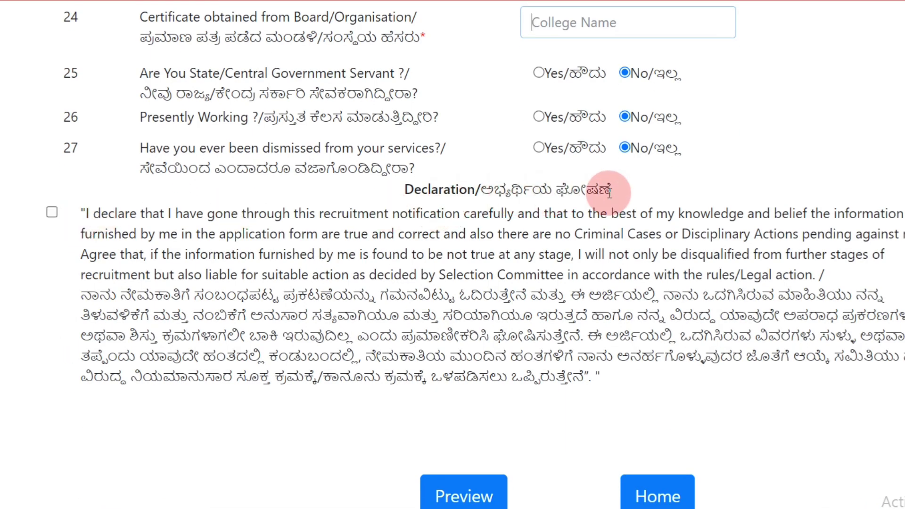
{"action": "left_click", "coordinate": [52, 213]}
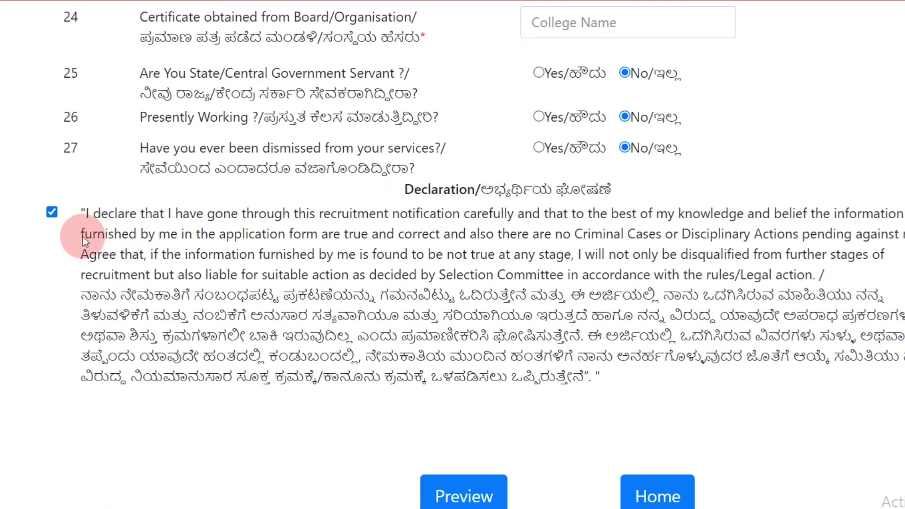
{"action": "left_click", "coordinate": [470, 493]}
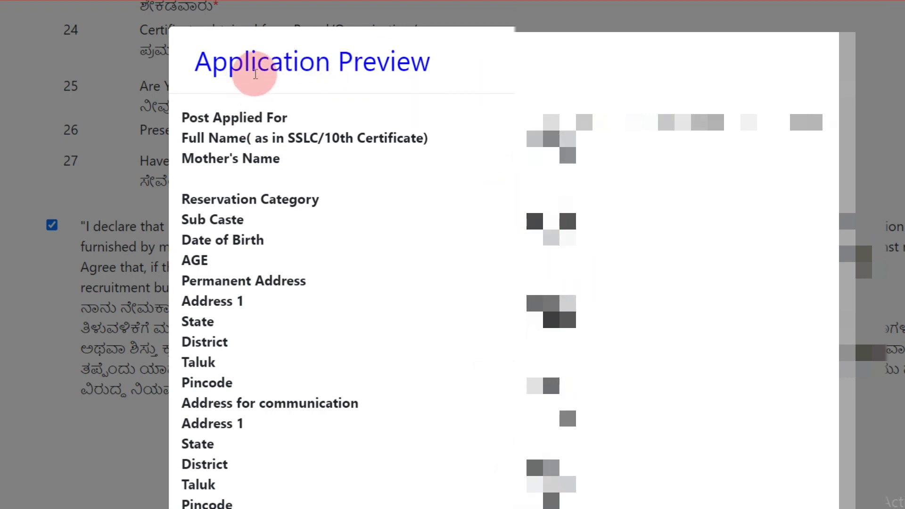
Step: Review the details in the application preview down to the captcha and submit the application
{"action": "scroll", "coordinate": [568, 394], "scroll_direction": "down", "scroll_amount": 10}
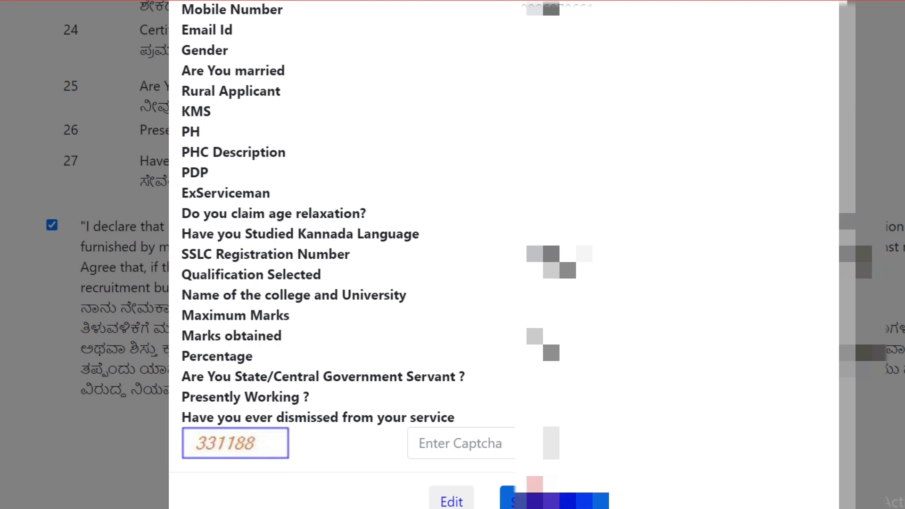
{"action": "left_click", "coordinate": [535, 492]}
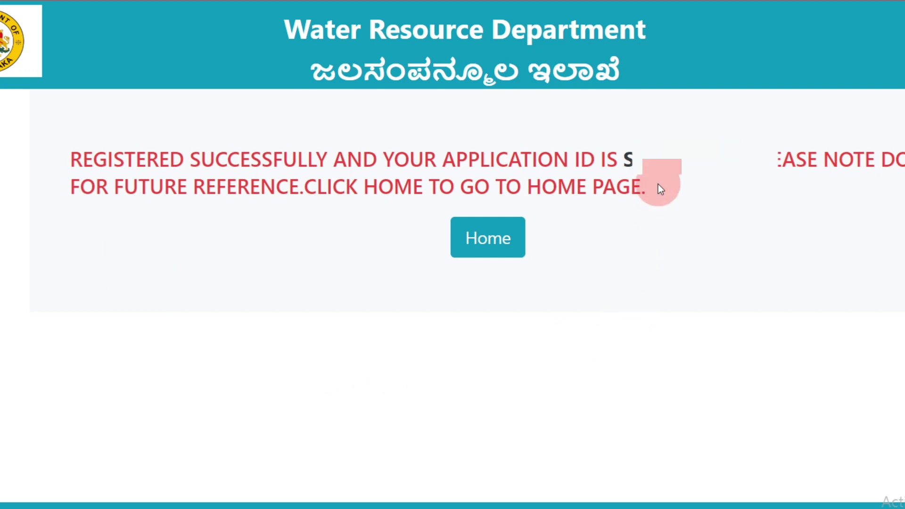
Step: Highlight the issued application ID in the registration message and return to the home page
{"action": "double_click", "coordinate": [691, 163]}
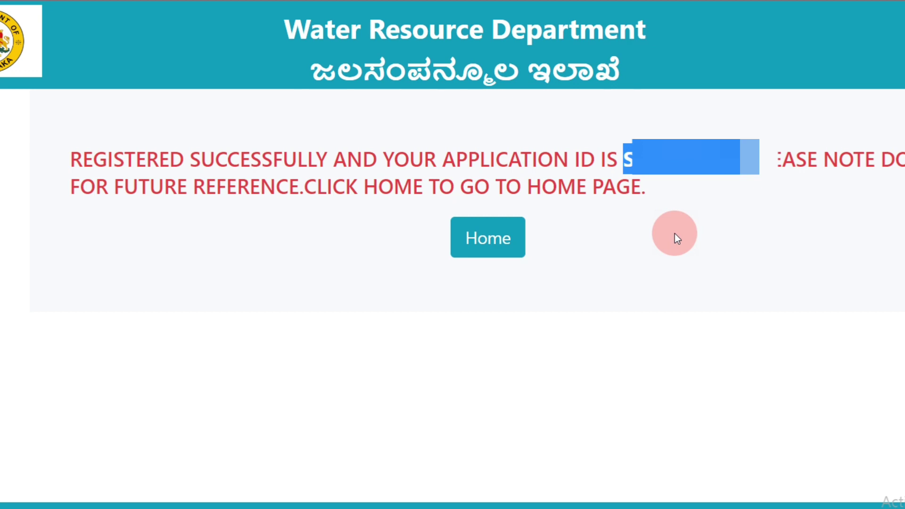
{"action": "left_click", "coordinate": [498, 242]}
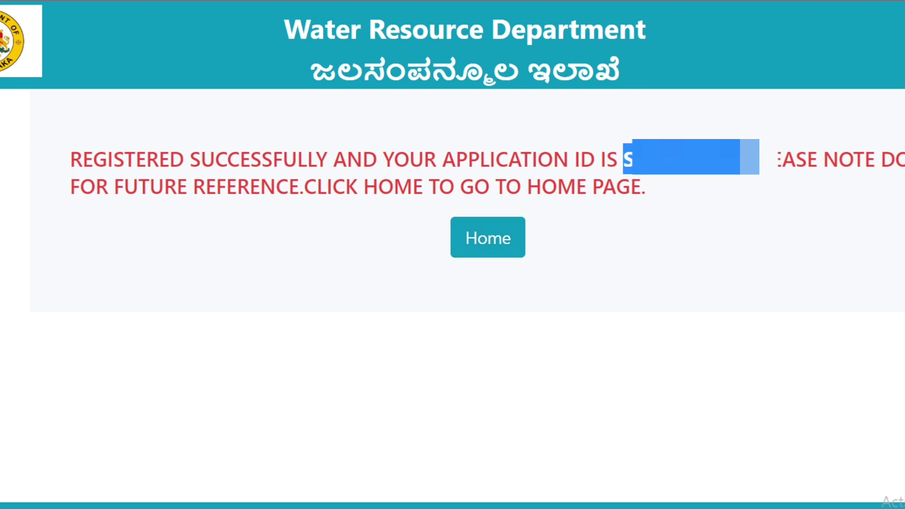
{"action": "left_click", "coordinate": [501, 395]}
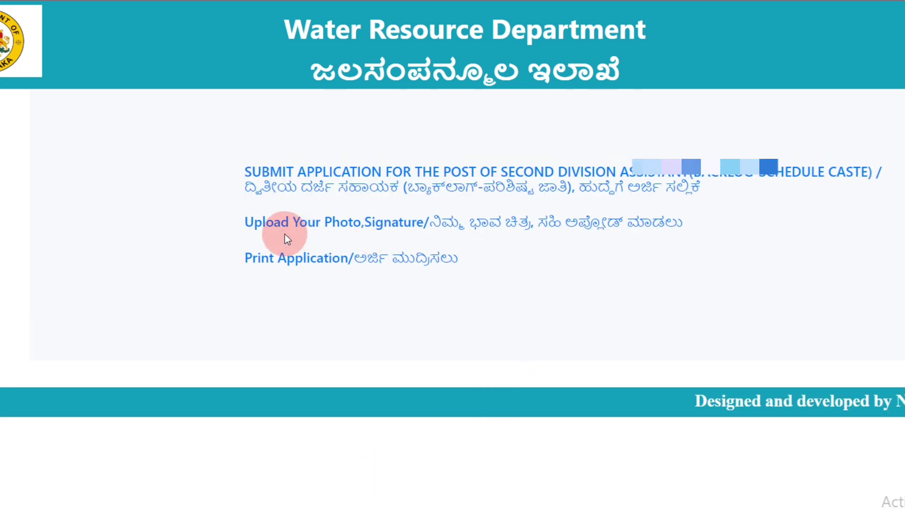
Step: Open the authentication form for uploading the photo and signature, and check its day, month and year choices for date of birth
{"action": "left_click", "coordinate": [548, 223]}
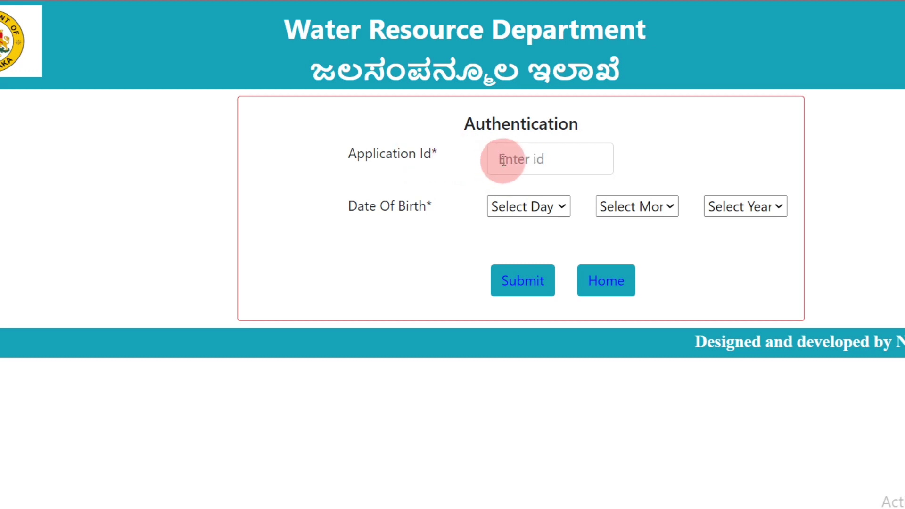
{"action": "left_click", "coordinate": [536, 212]}
{"action": "left_click", "coordinate": [639, 210]}
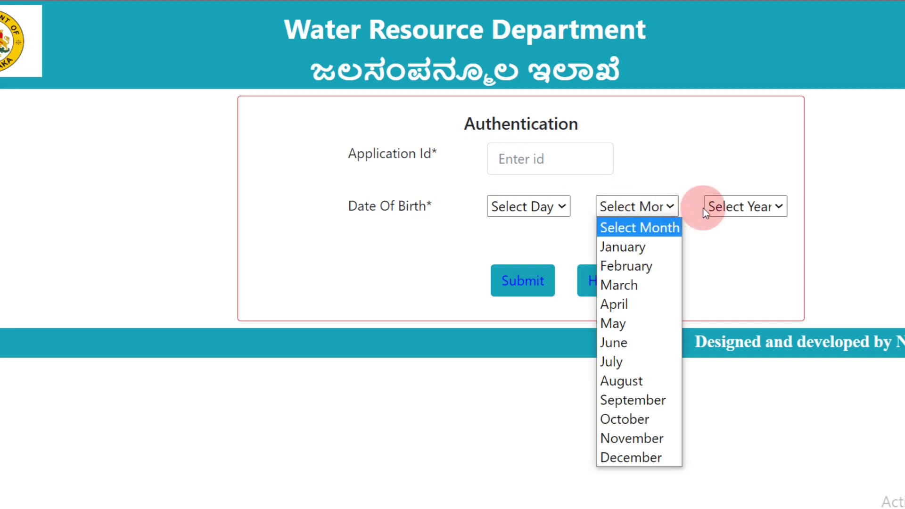
{"action": "left_click", "coordinate": [734, 207]}
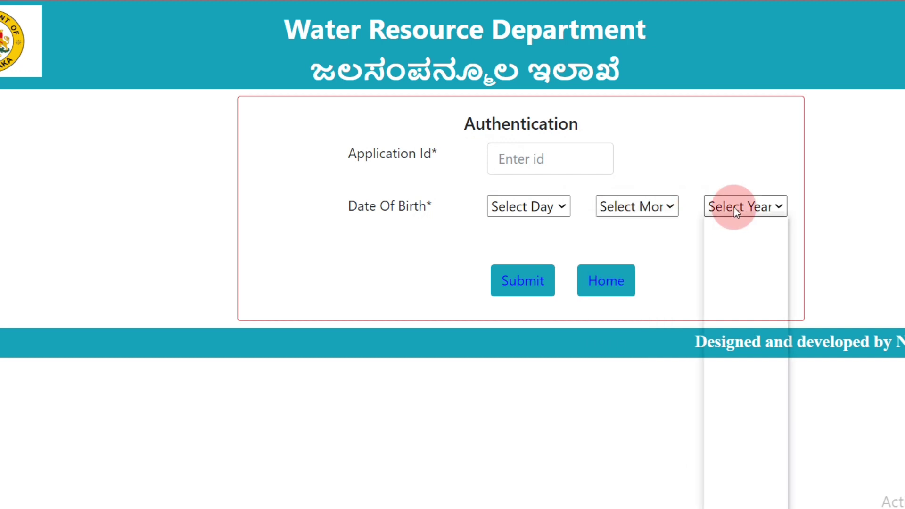
{"action": "left_click", "coordinate": [427, 228]}
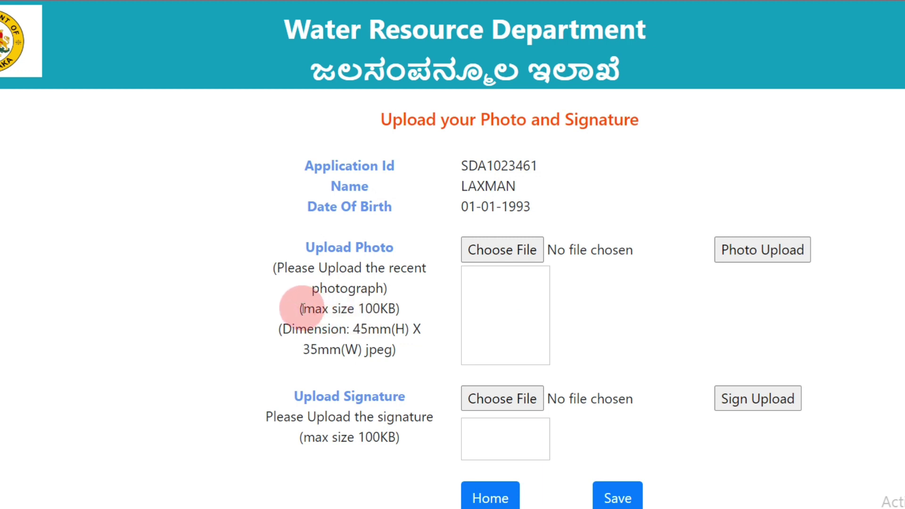
Step: Highlight the maximum file size and the jpeg format in the photo upload requirements
{"action": "left_click_drag", "start_coordinate": [303, 309], "coordinate": [398, 309]}
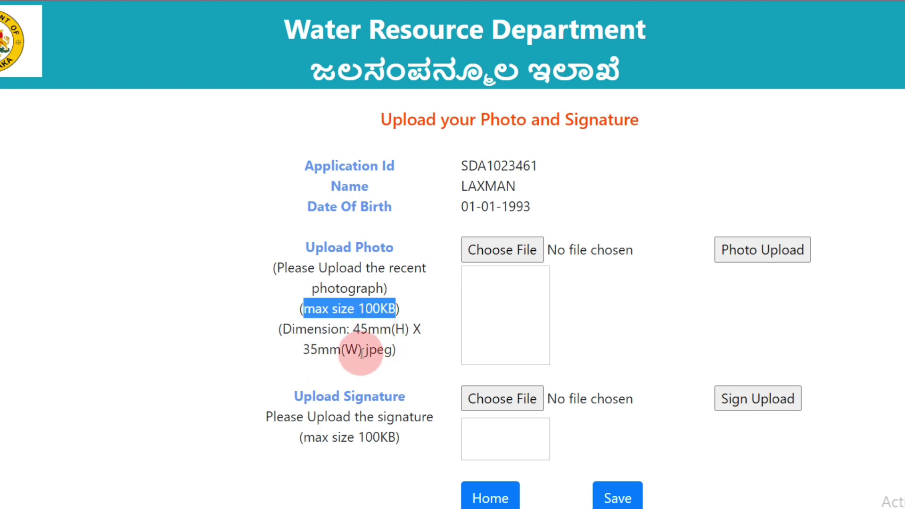
{"action": "left_click_drag", "start_coordinate": [362, 351], "coordinate": [415, 353]}
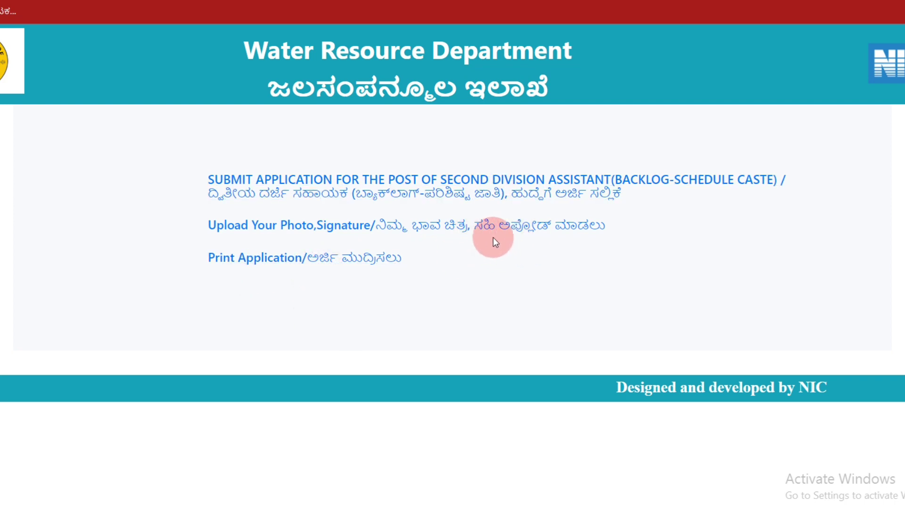
Step: Open the application print section and review the applicant's submitted details through to the qualification and service answers
{"action": "left_click", "coordinate": [342, 258]}
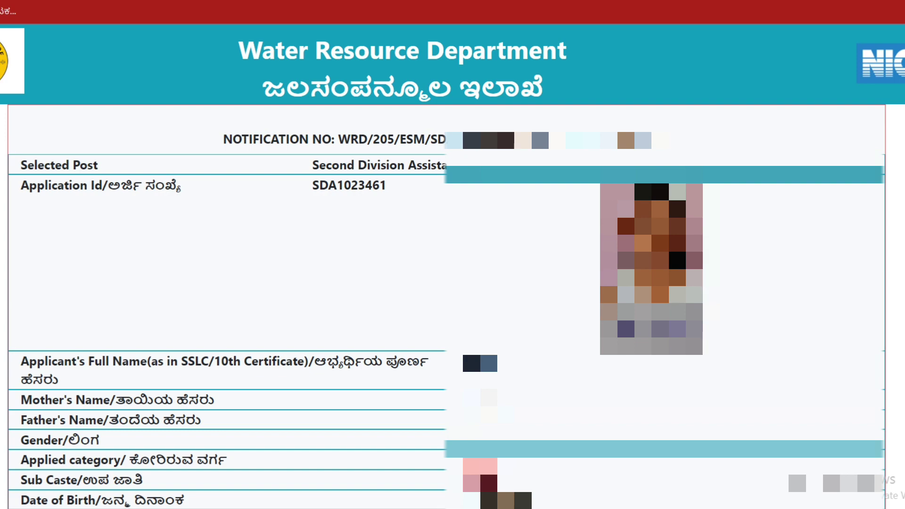
{"action": "scroll", "coordinate": [480, 472], "scroll_direction": "down", "scroll_amount": 20}
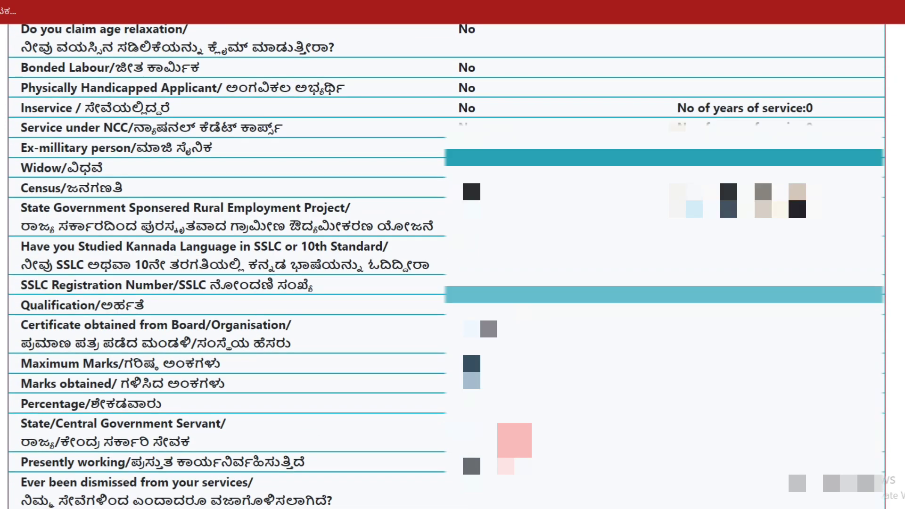